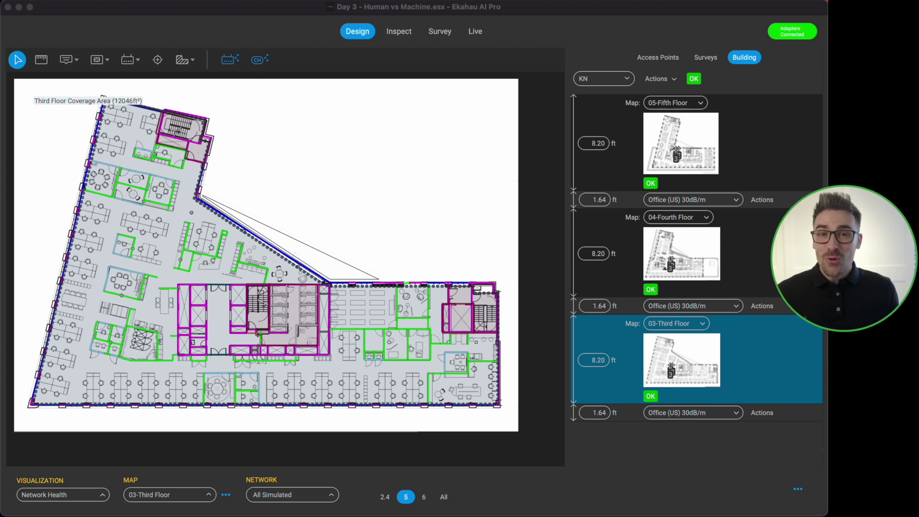
Step: Show the 03-Third Floor plan in fullscreen with the Building panel hidden
left_click(539, 14)
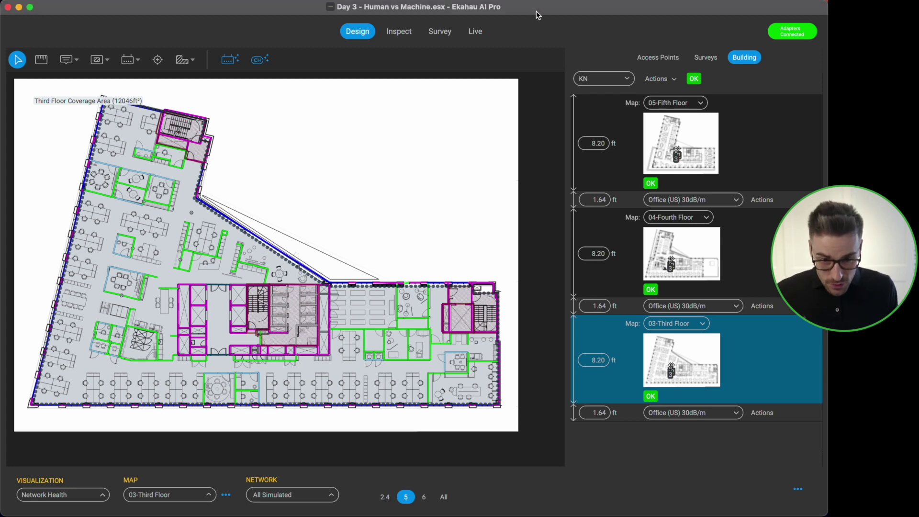
key("f")
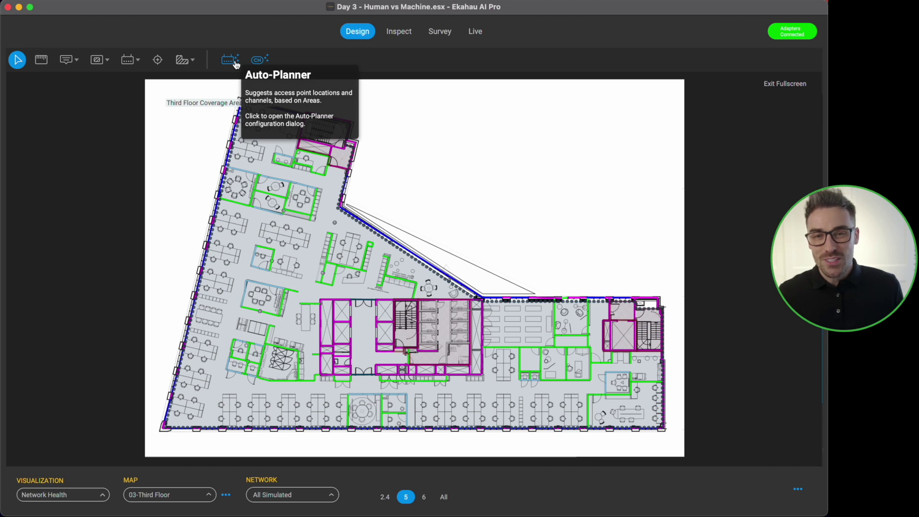
Step: Launch the Auto-Planner and choose ExtremeWireless AP4000 as the access point model
left_click(236, 63)
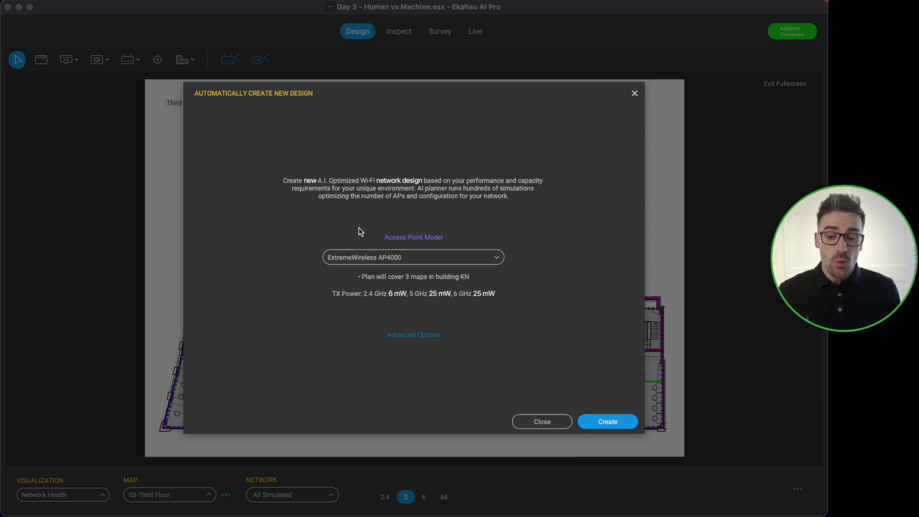
left_click(498, 263)
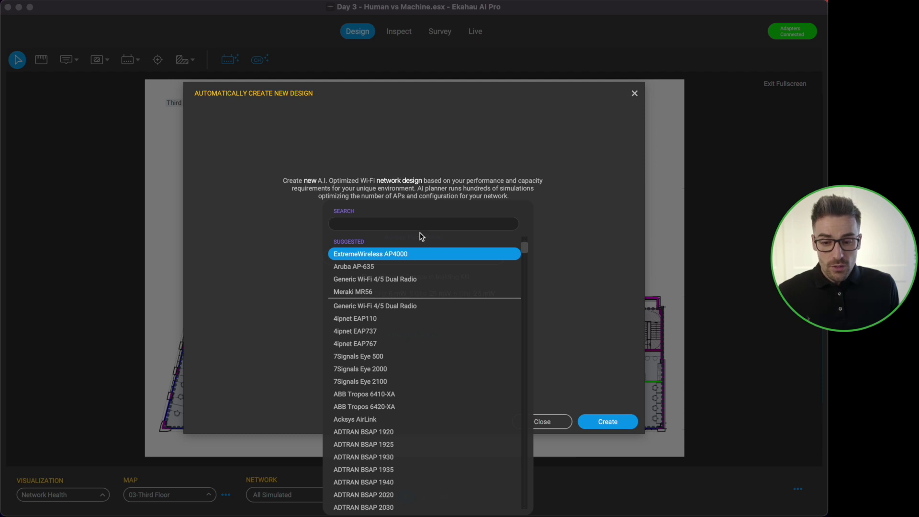
type("cisco")
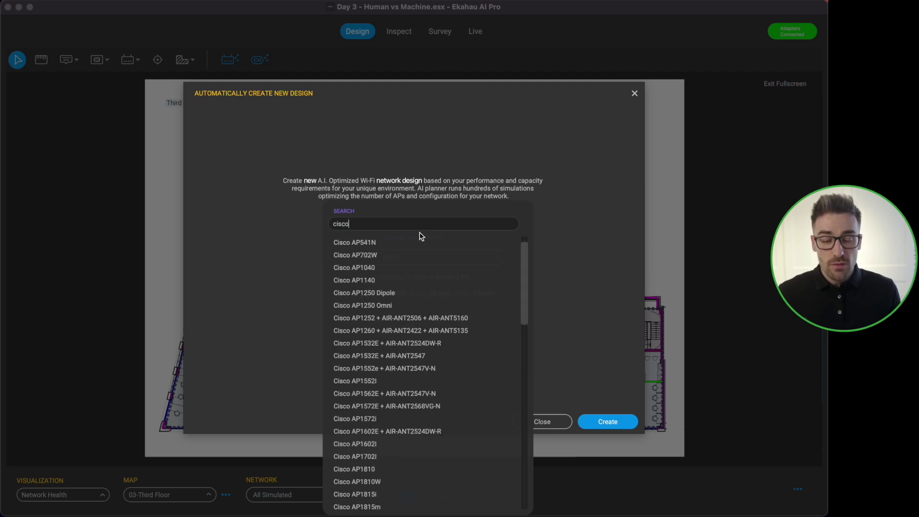
key("BackSpace")
key("BackSpace")
key("BackSpace")
key("BackSpace")
key("BackSpace")
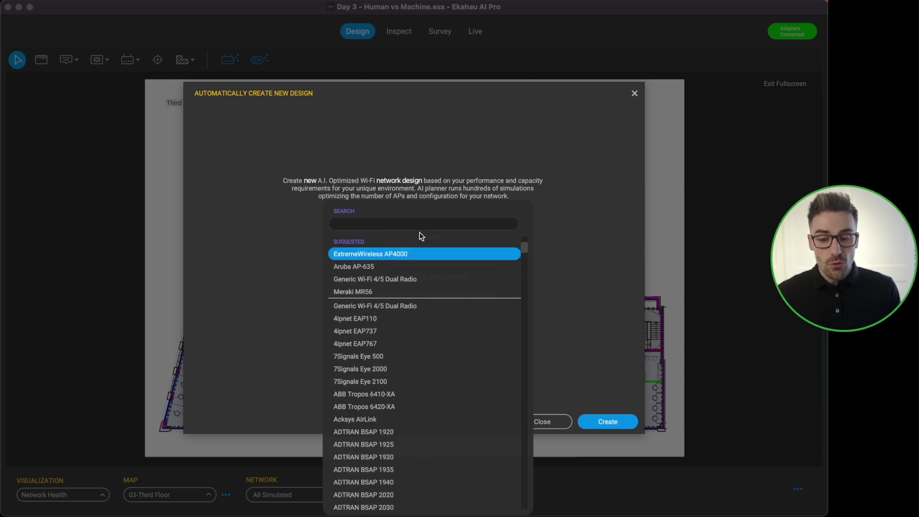
scroll(528, 277, "down", 8)
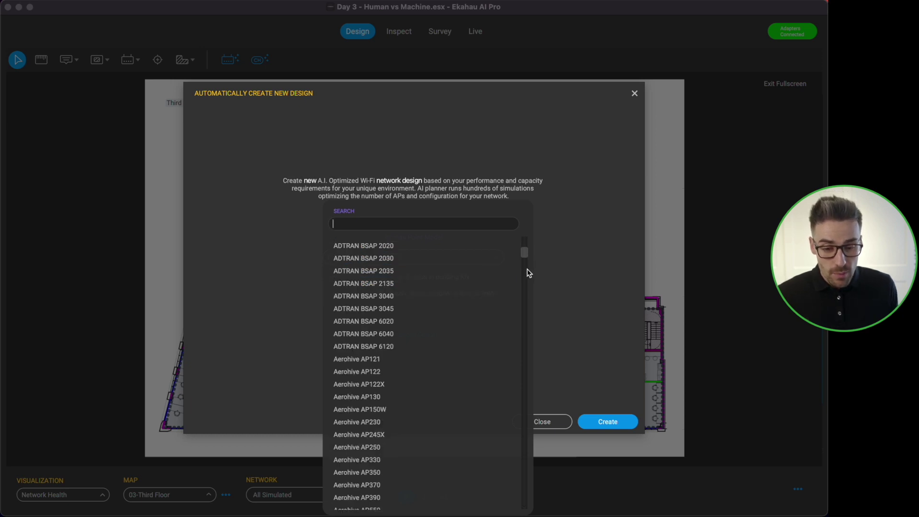
scroll(528, 276, "down", 10)
scroll(528, 268, "up", 6)
scroll(525, 243, "up", 10)
left_click(404, 256)
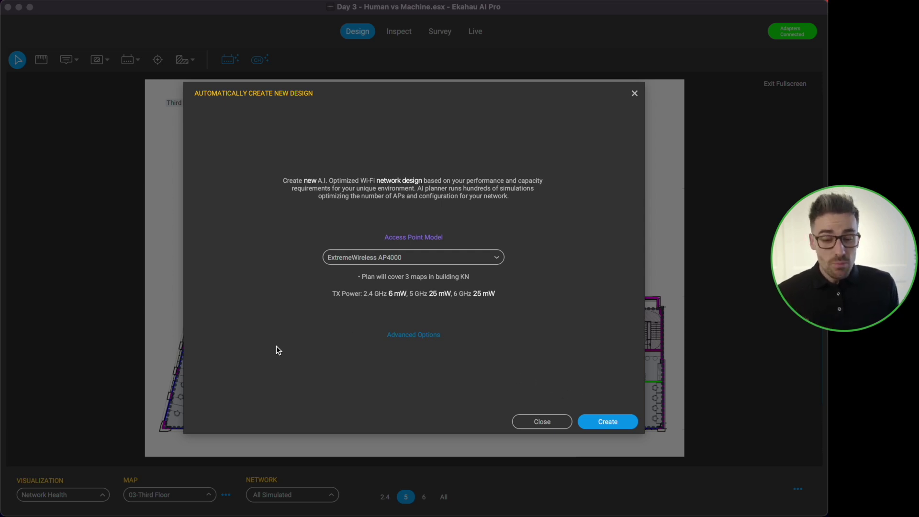
Step: Open the Auto-Planner's Advanced Options and return to the top of the settings
left_click(415, 336)
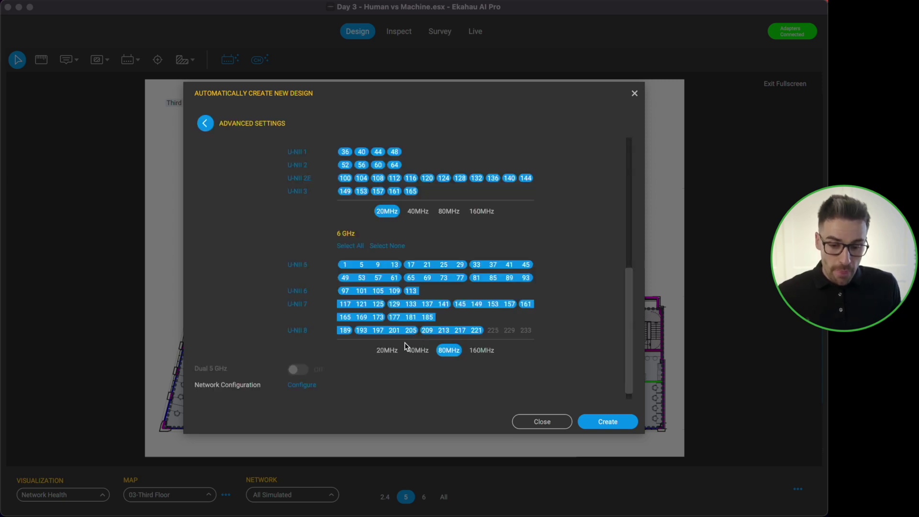
scroll(383, 287, "up", 10)
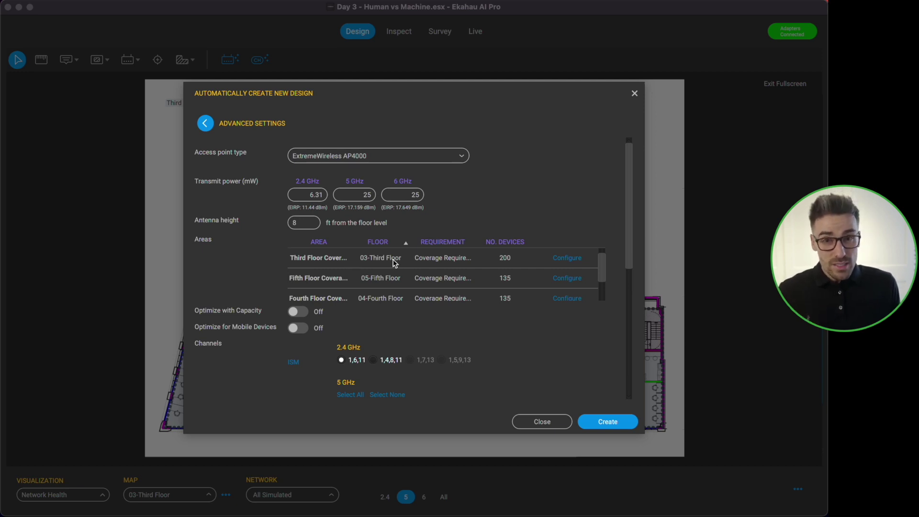
Step: Review the Third Floor Coverage Area's 200-device requirements and close the Area Options dialog
left_click(567, 260)
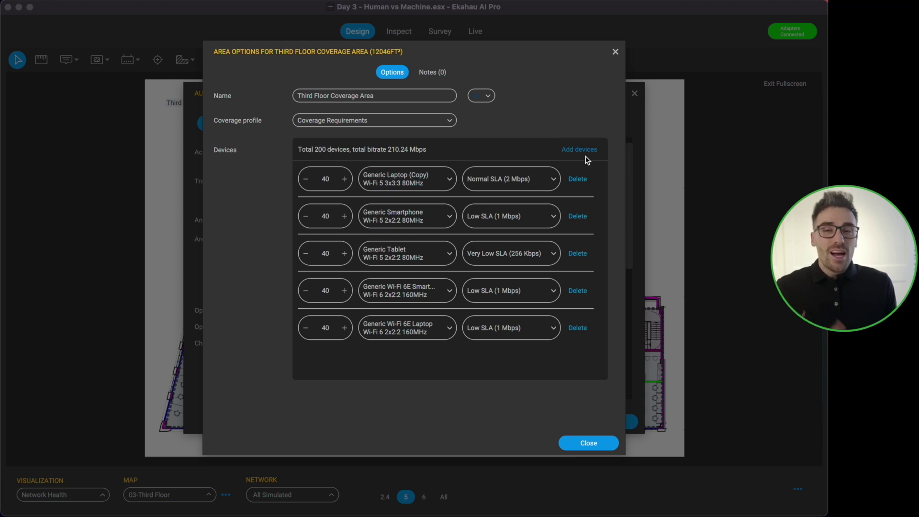
left_click(591, 441)
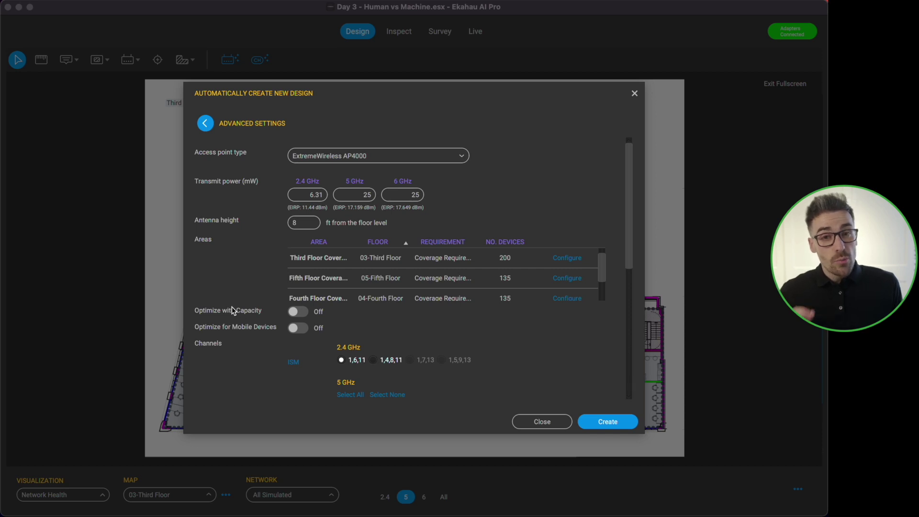
Step: Switch off capacity optimisation and mobile-device optimisation, then scroll down to the channel settings
left_click(303, 315)
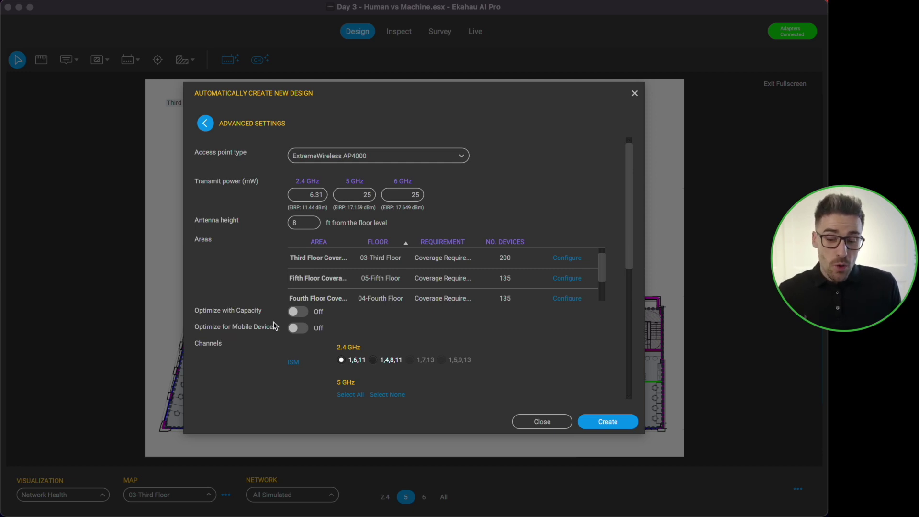
left_click(295, 329)
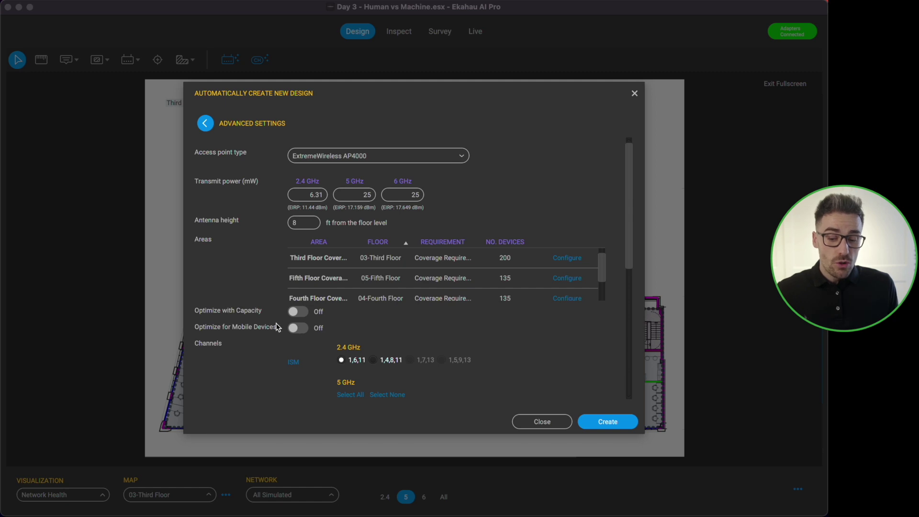
scroll(275, 327, "down", 5)
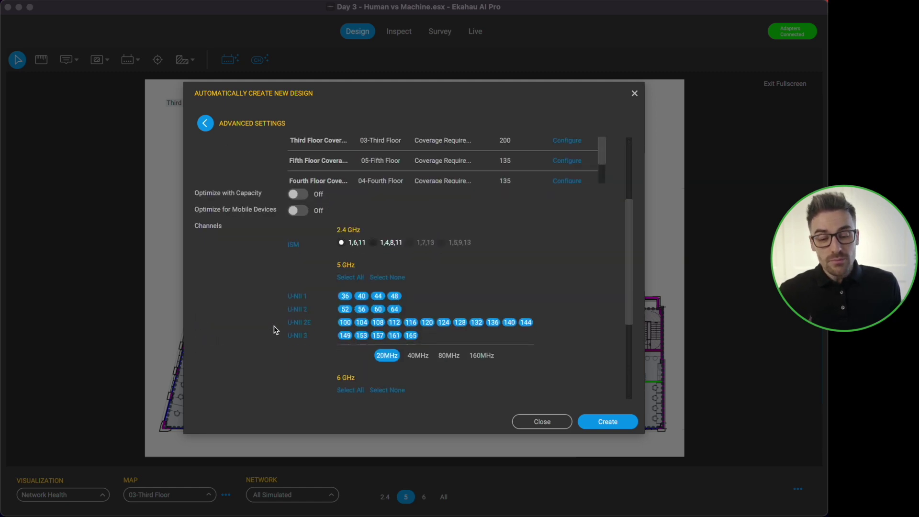
scroll(276, 329, "down", 3)
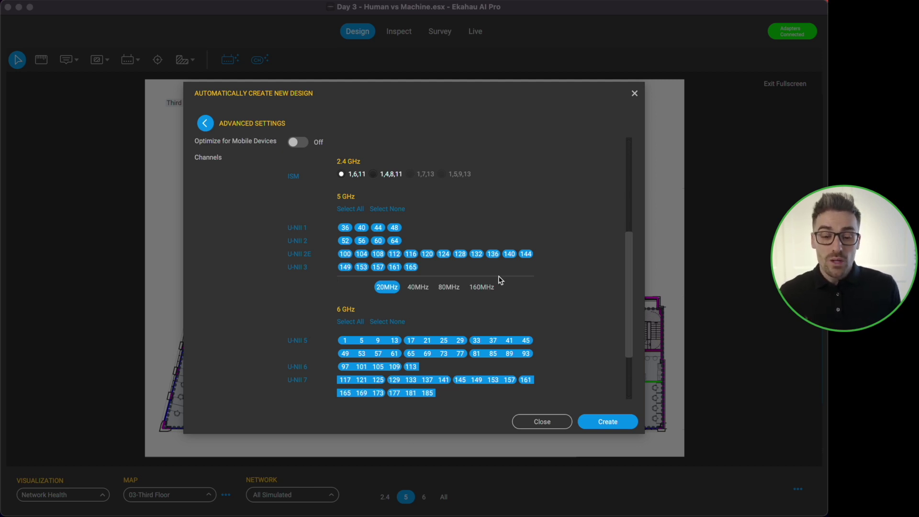
Step: Set the 5 GHz channel width to 20 MHz, keeping channel 144 selected
left_click(526, 254)
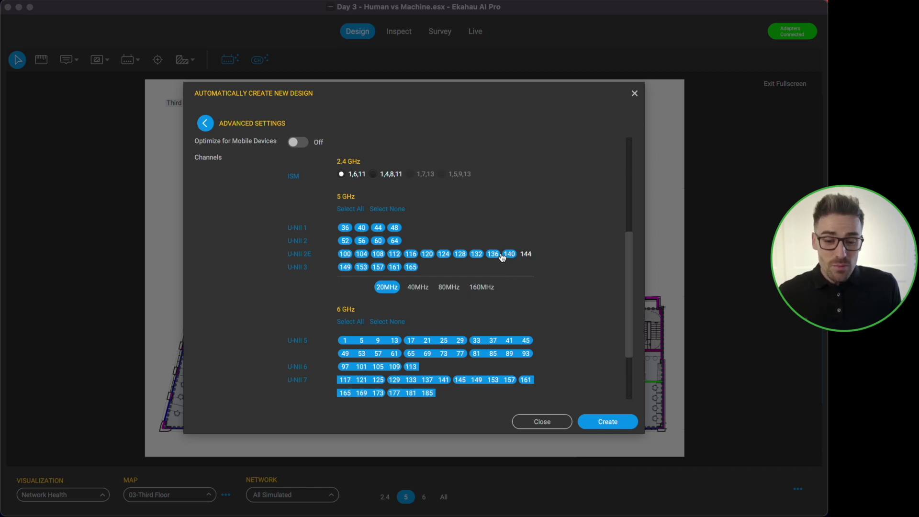
left_click(527, 254)
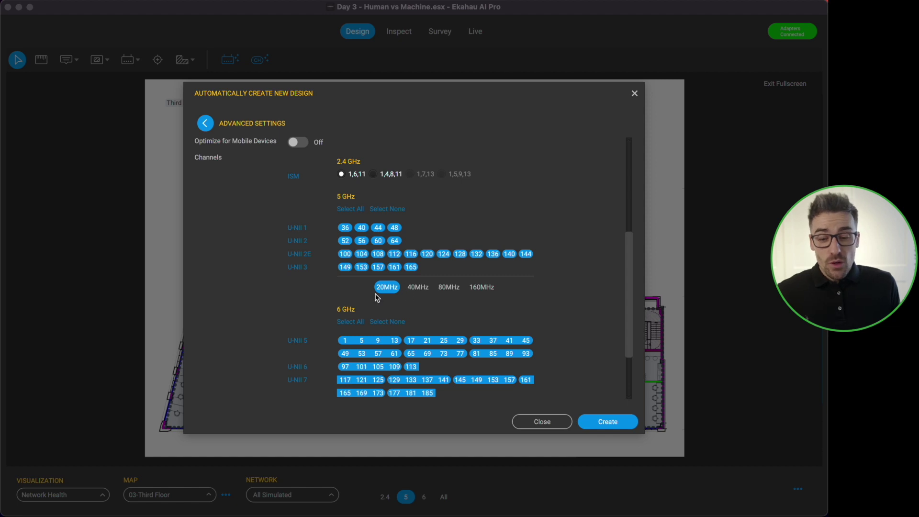
left_click(411, 292)
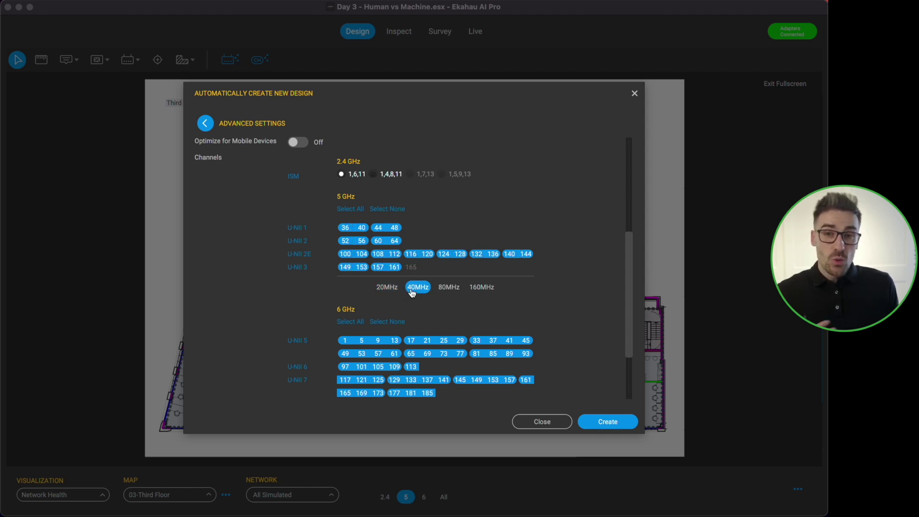
left_click(449, 288)
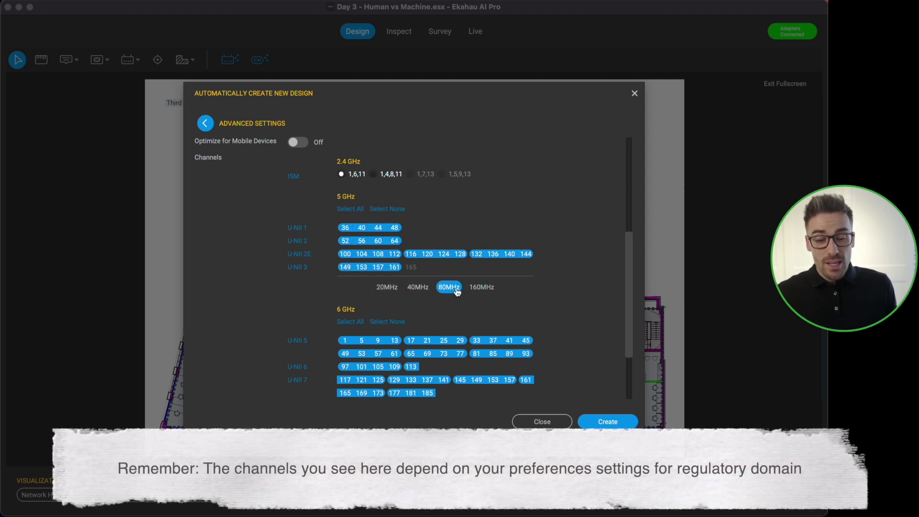
left_click(475, 289)
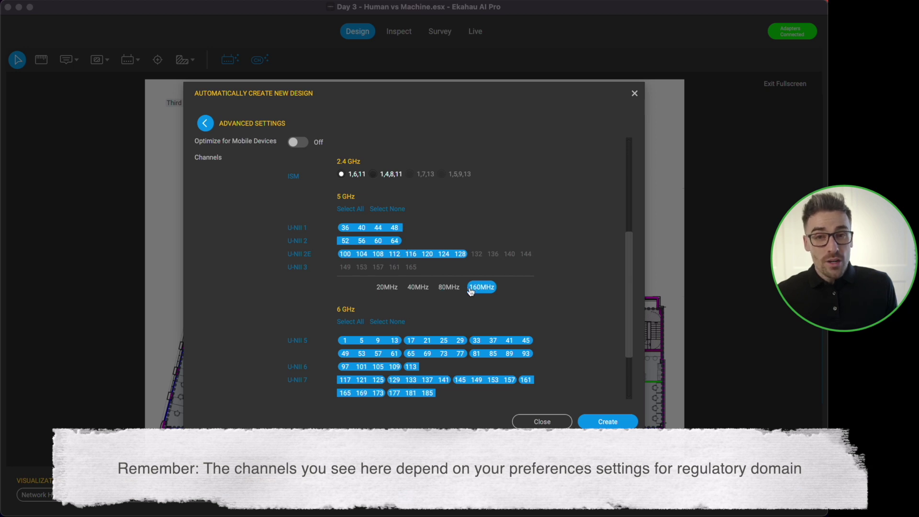
left_click(386, 289)
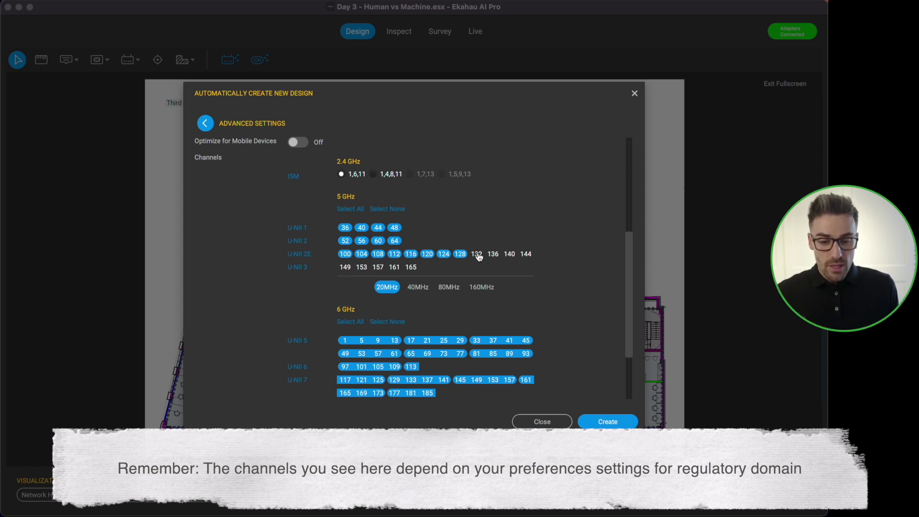
Step: Enable U-NII 3 channels 149, 153, 157, 161 and 165 for planning
left_click(352, 269)
left_click(362, 268)
left_click(378, 268)
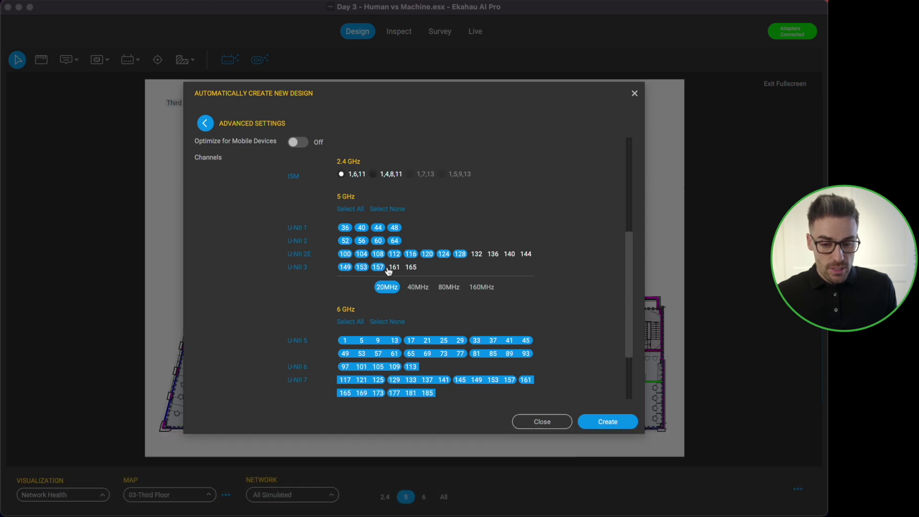
left_click(394, 268)
left_click(412, 269)
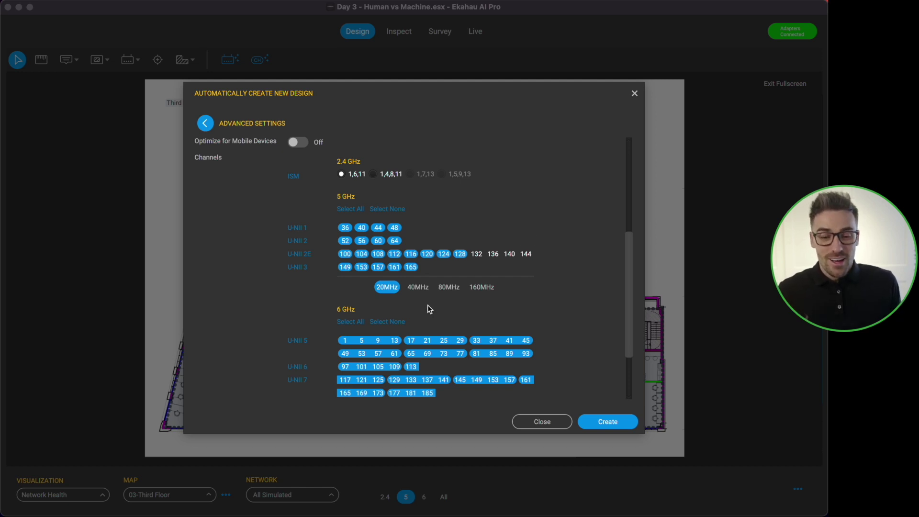
Step: Scroll Advanced Settings down past the 6 GHz channel settings
scroll(311, 353, "down", 3)
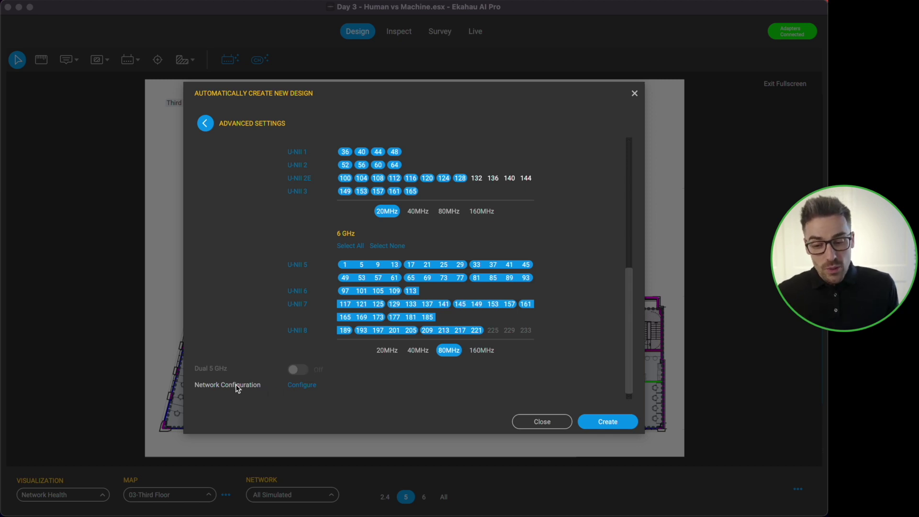
Step: Review the Network Capacity Configuration (12.0 Mbps minimum rates, 200 clients) and close it unchanged
left_click(300, 386)
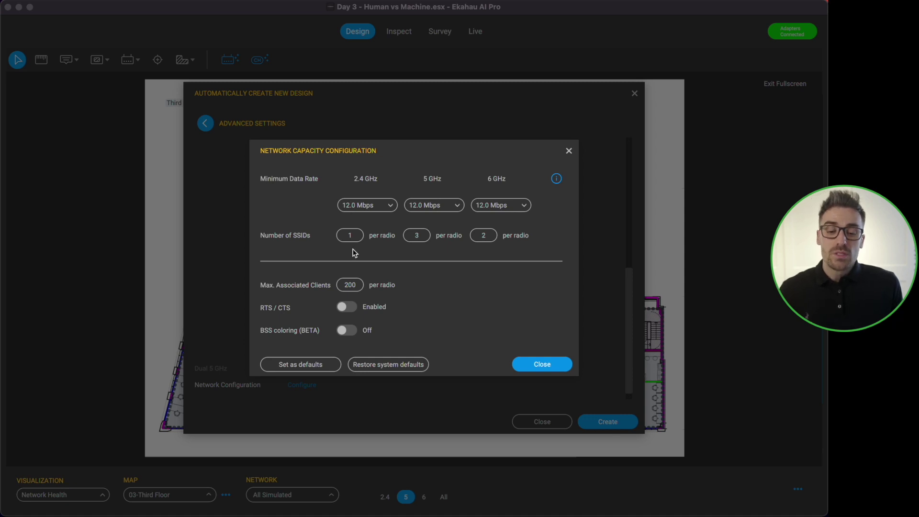
left_click(546, 367)
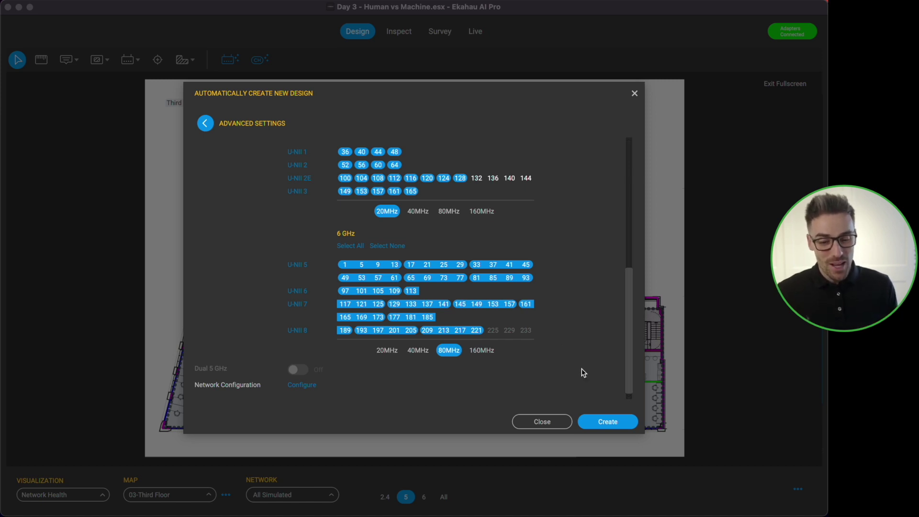
Step: Create the design and confirm Auto-Planning, which places 28 access points
left_click(612, 422)
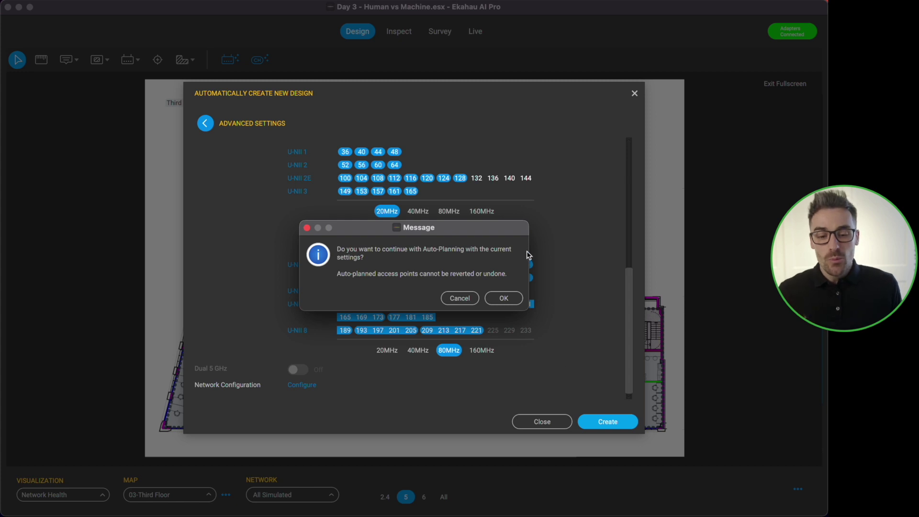
left_click(516, 302)
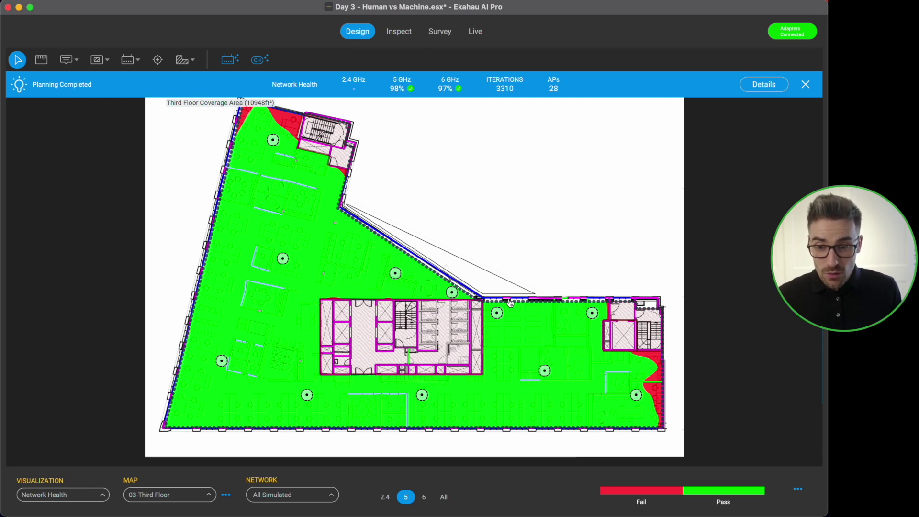
Step: Show Radios/Channels and Wide Channels labels on every access point on the map
right_click(162, 102)
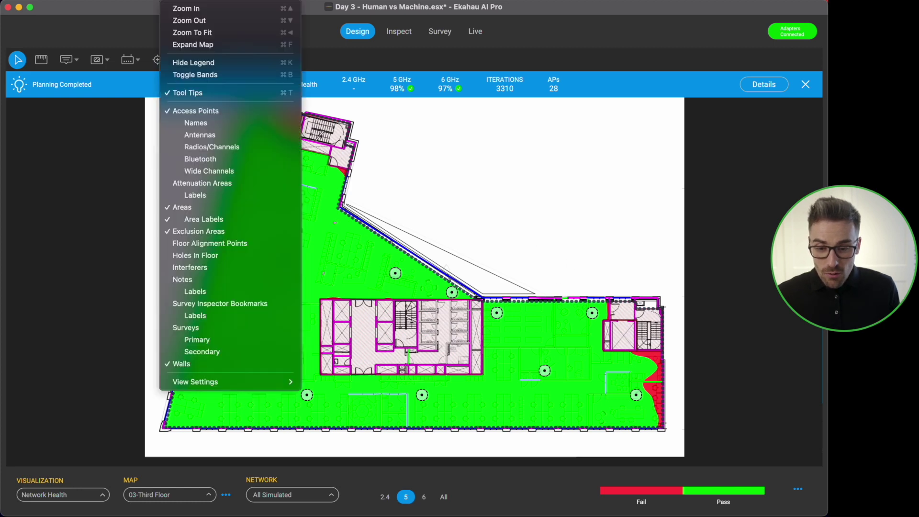
left_click(206, 147)
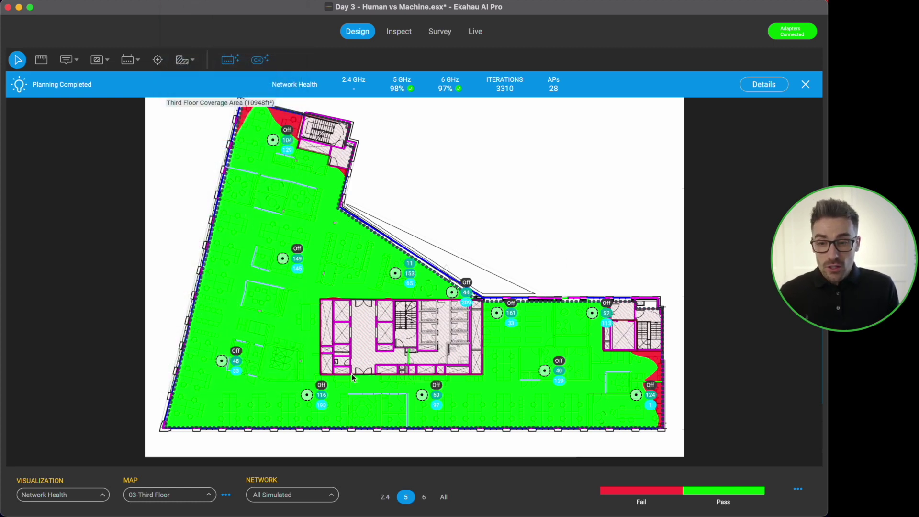
left_click(175, 0)
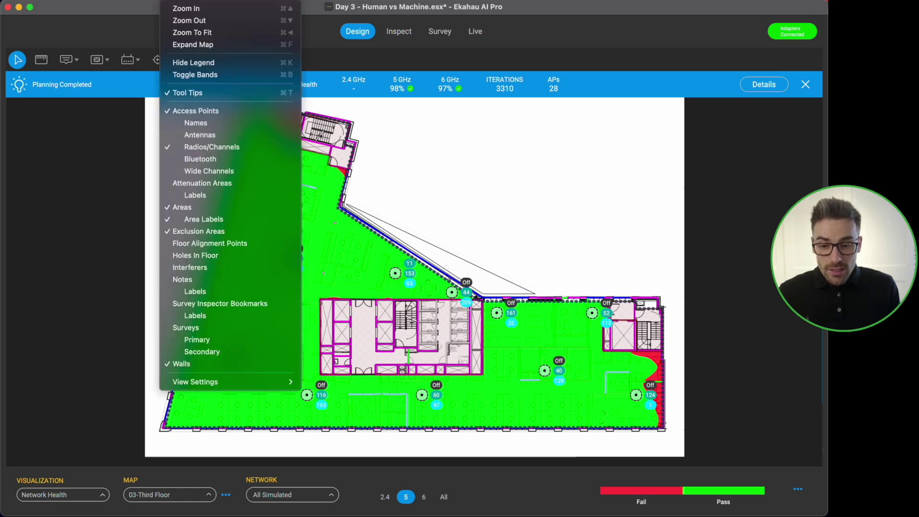
left_click(220, 171)
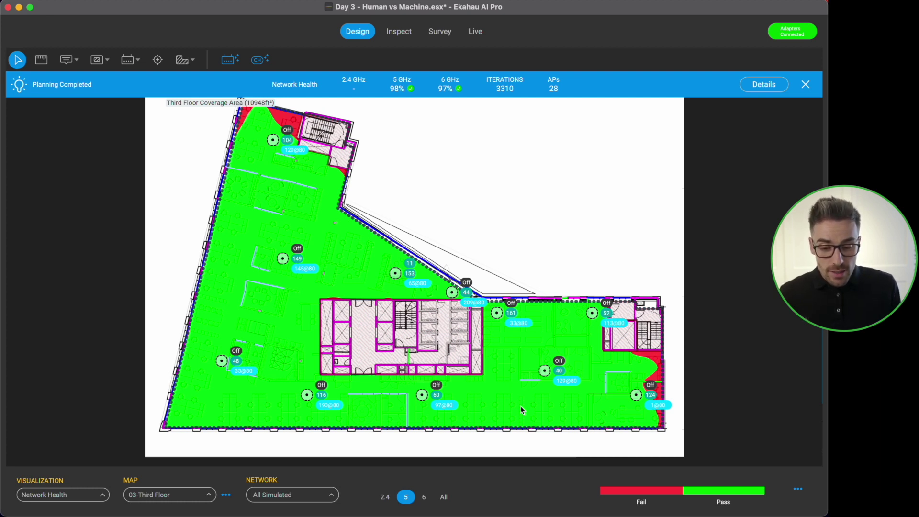
Step: Display the 6 GHz network health heatmap on 04-Fourth Floor, zoomed out to fit the floor
left_click(426, 497)
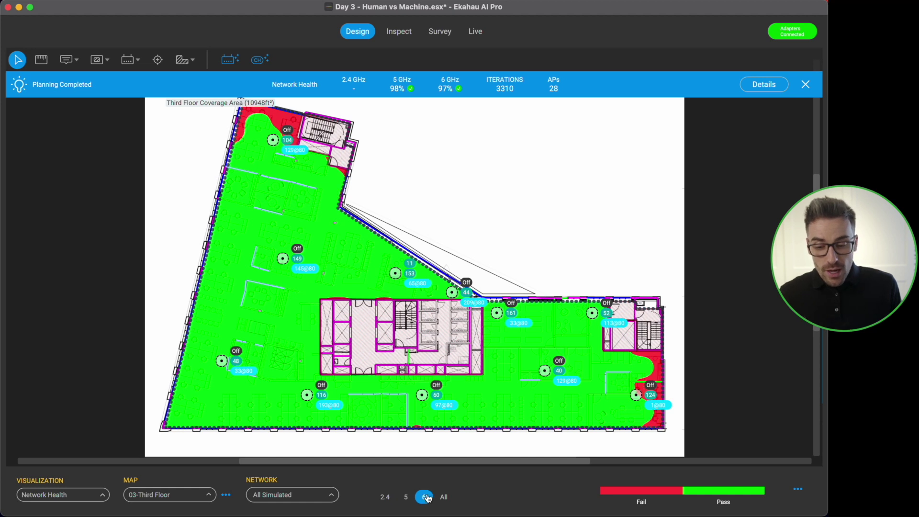
left_click(209, 496)
left_click(196, 459)
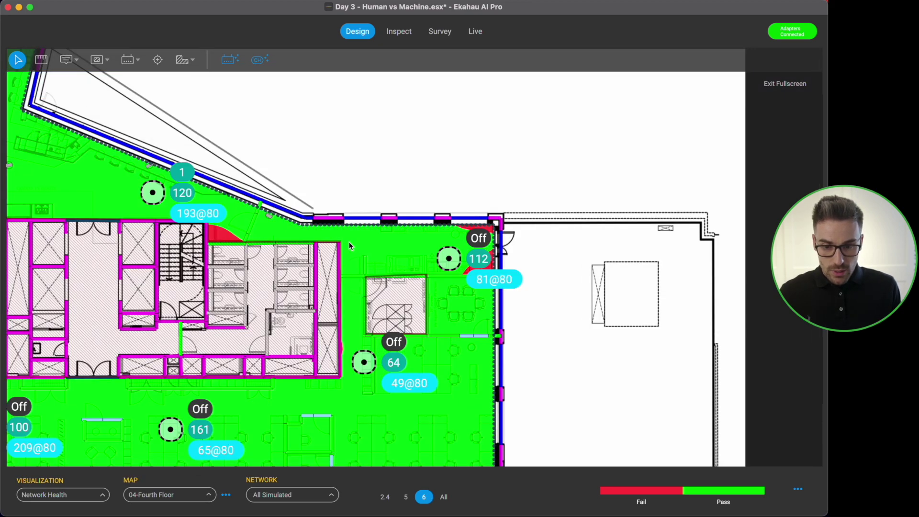
scroll(348, 245, "down", 5)
scroll(348, 246, "down", 3)
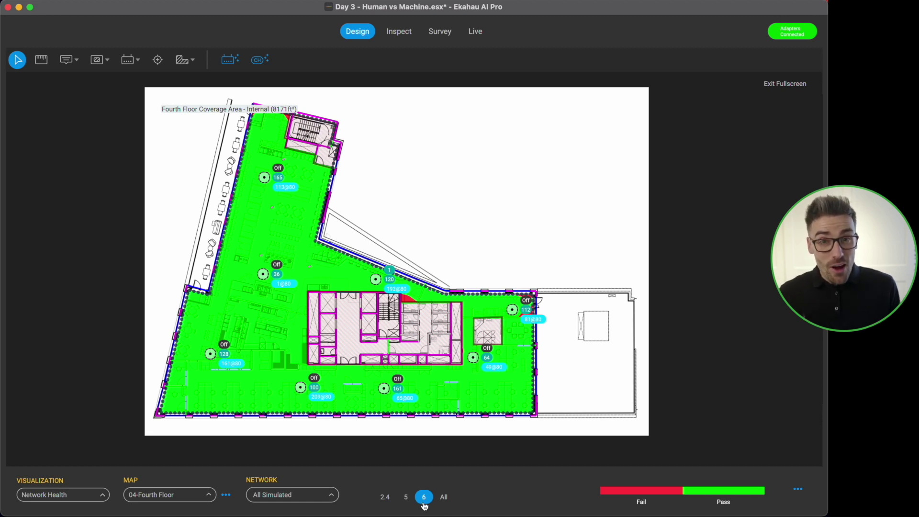
Step: Display the 5 GHz network health heatmap on the 05-Fifth Floor map
left_click(407, 498)
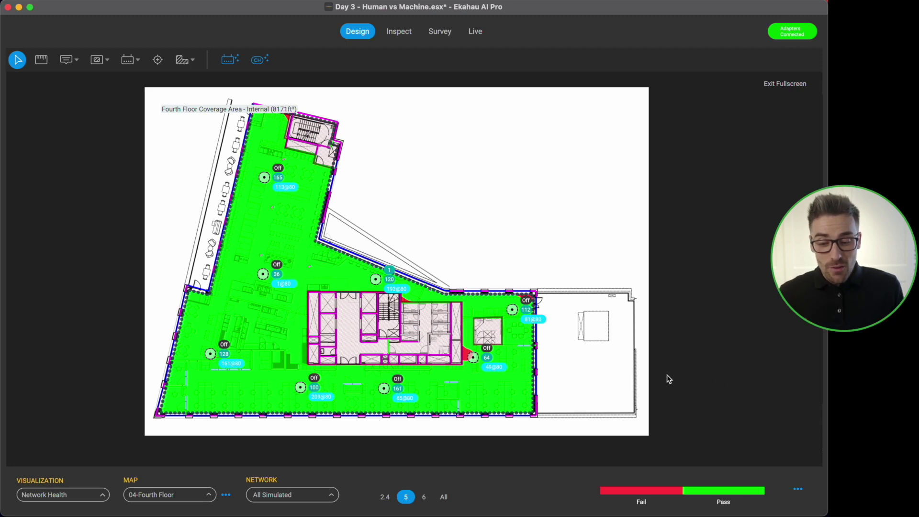
left_click(208, 499)
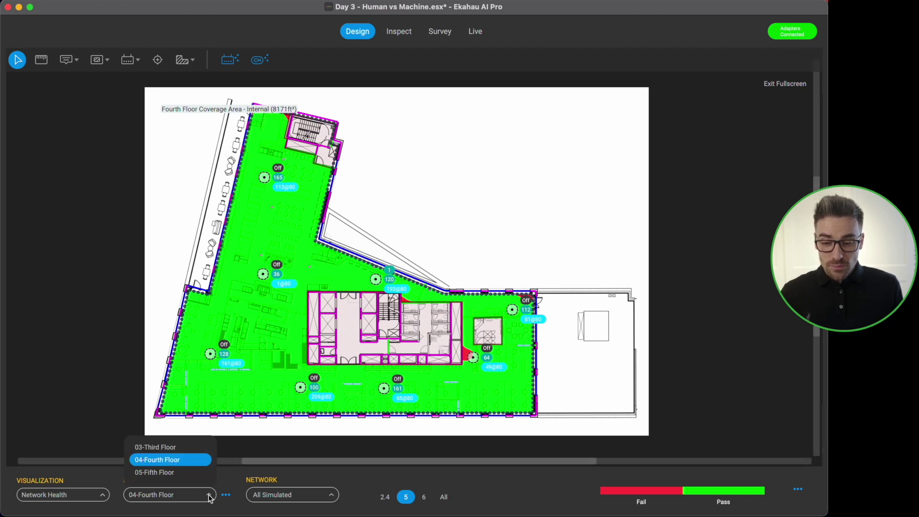
left_click(196, 471)
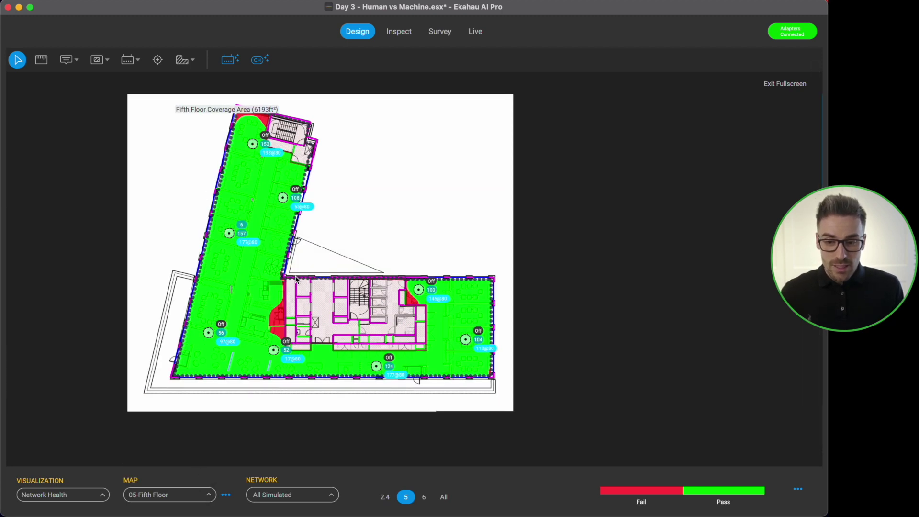